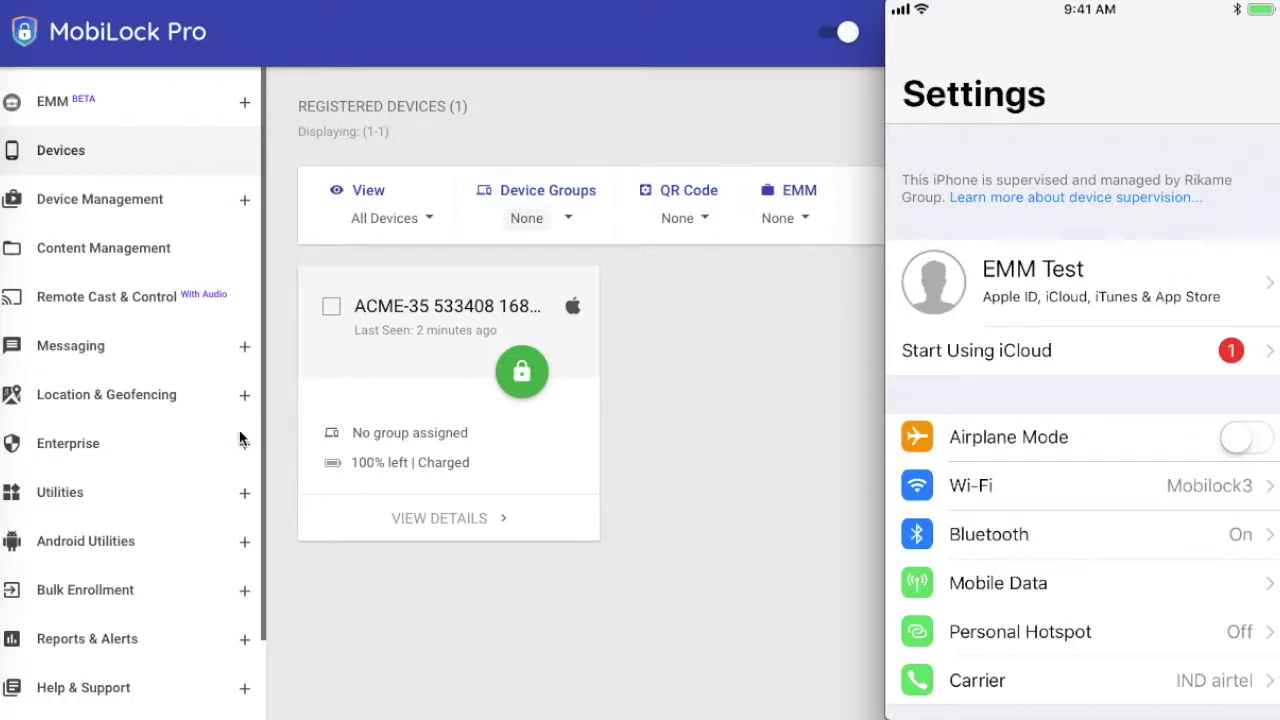
# - Under Enterprise > Passcode Policy, require a Numeric passcode with minimum length 6
pyautogui.click(183, 451)
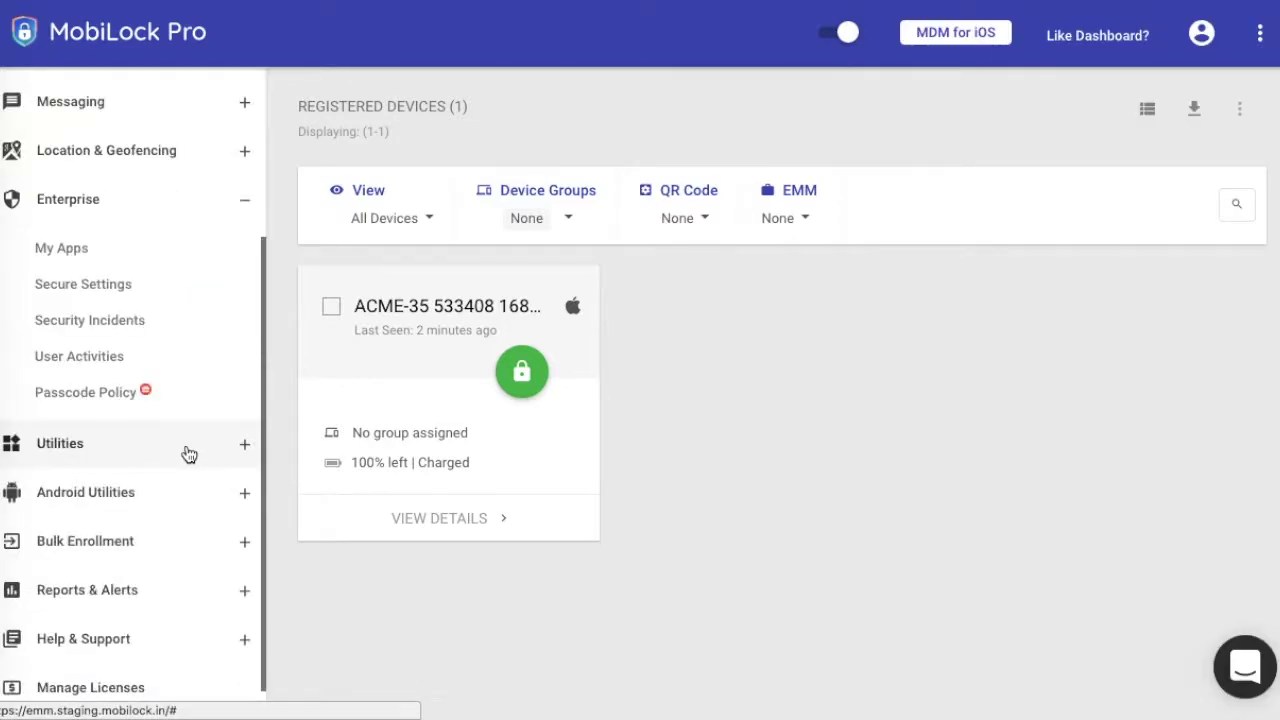
pyautogui.click(126, 400)
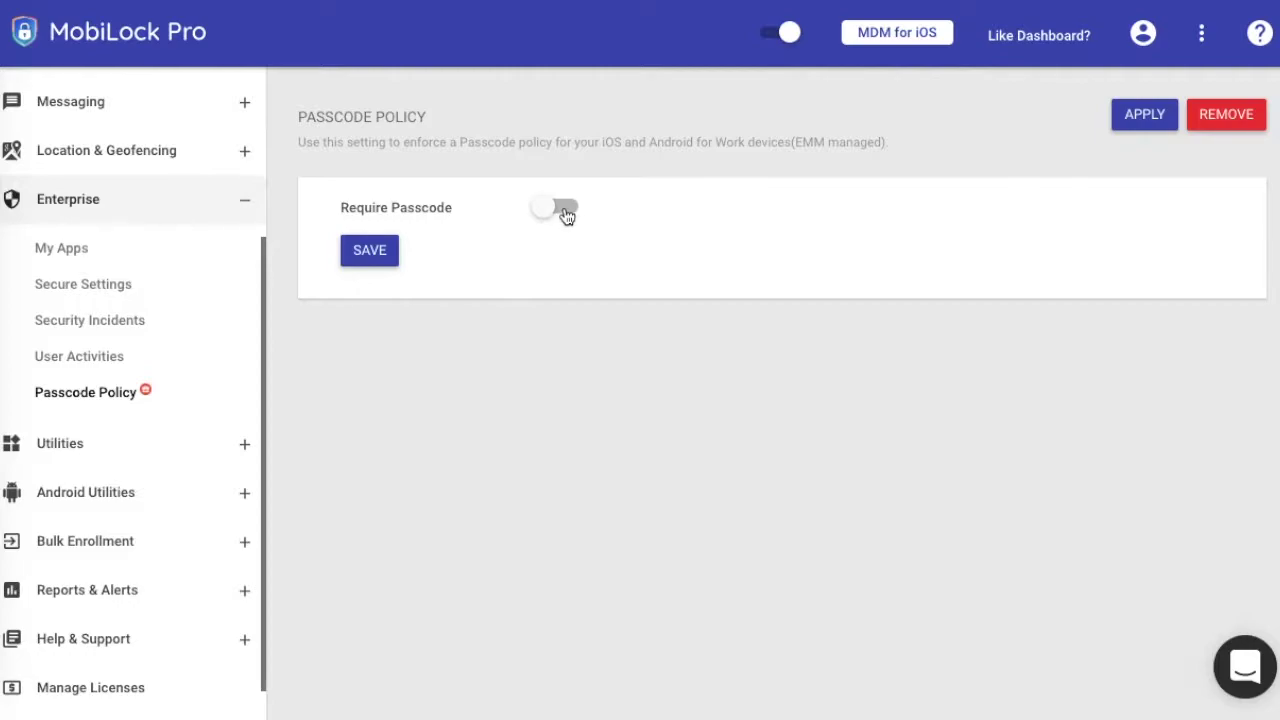
pyautogui.click(564, 210)
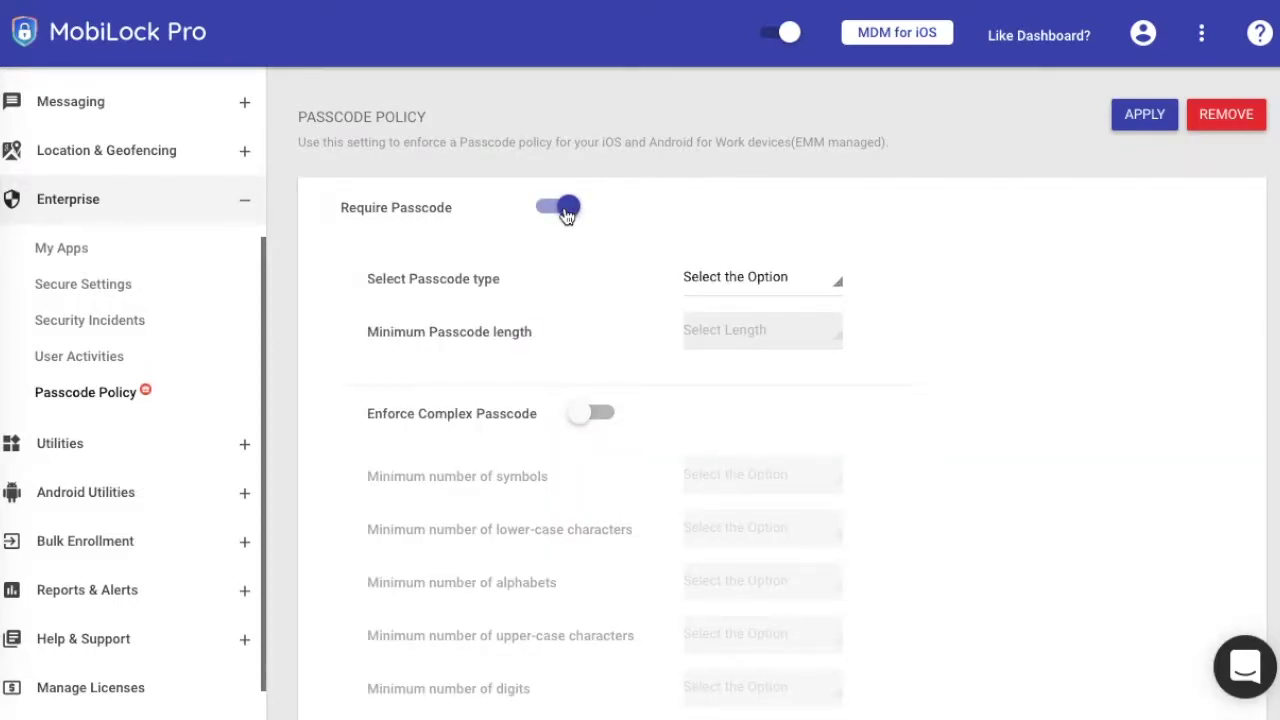
pyautogui.click(756, 279)
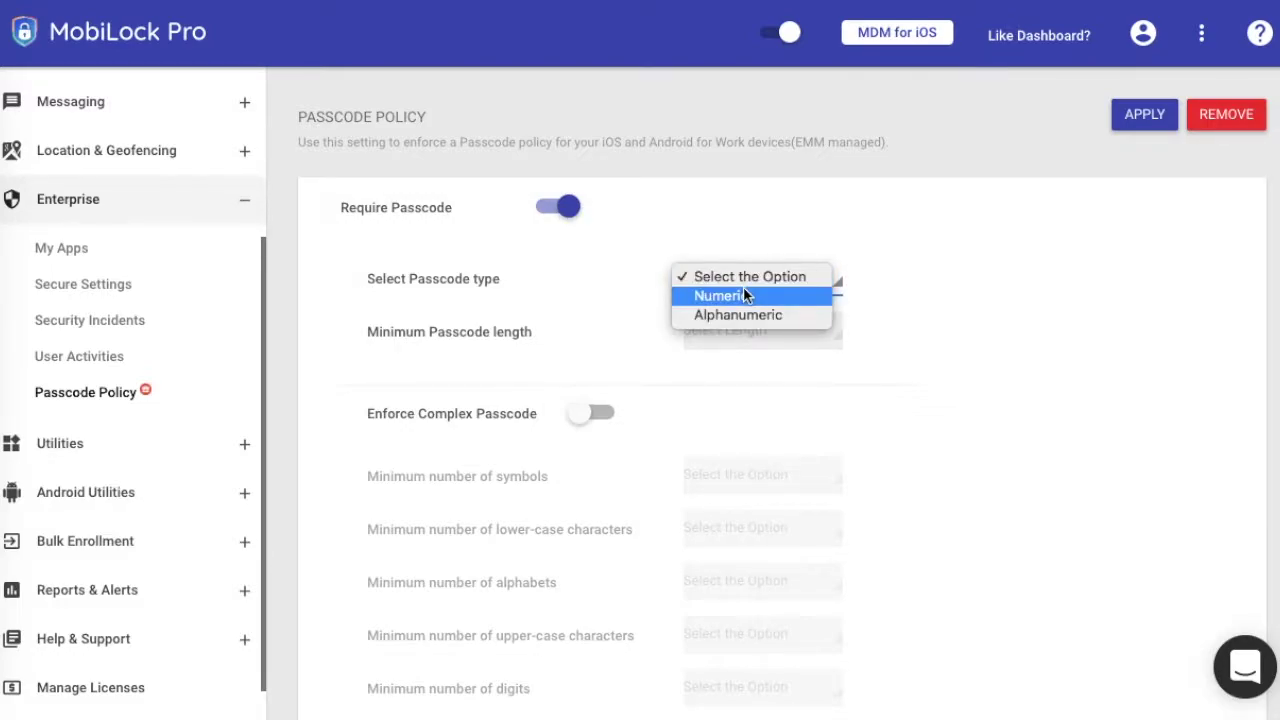
pyautogui.click(744, 292)
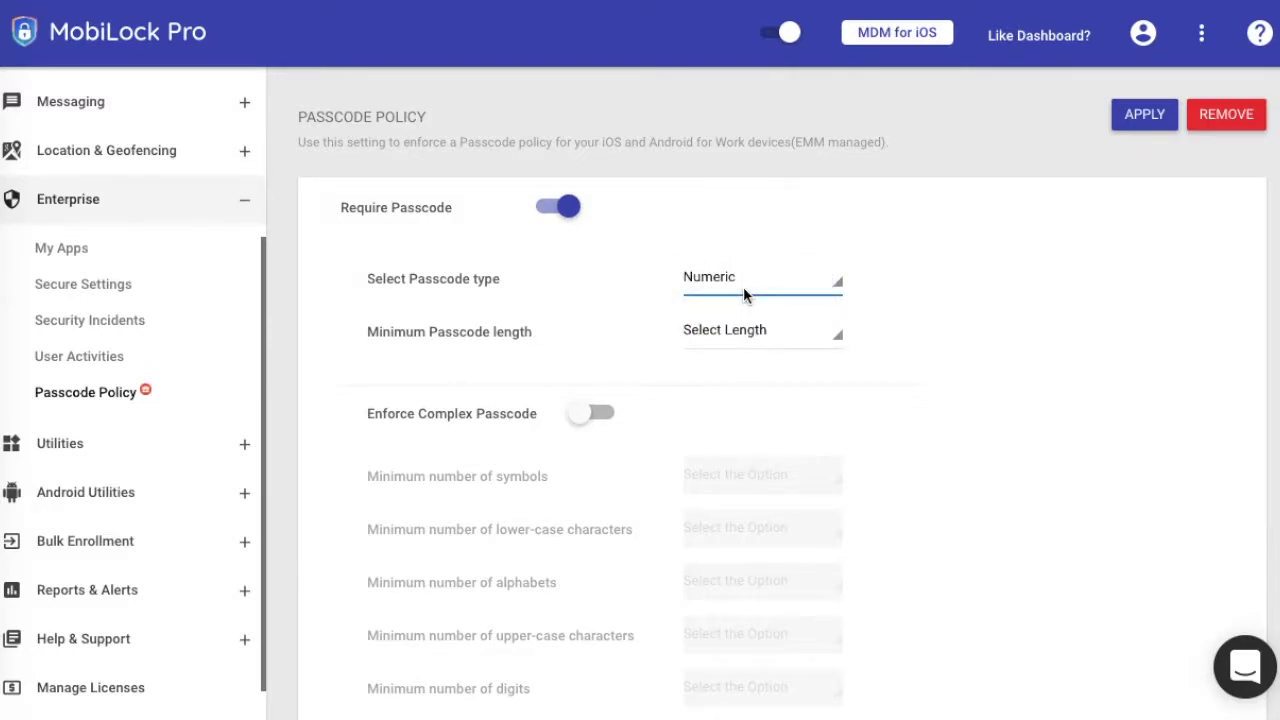
pyautogui.click(755, 327)
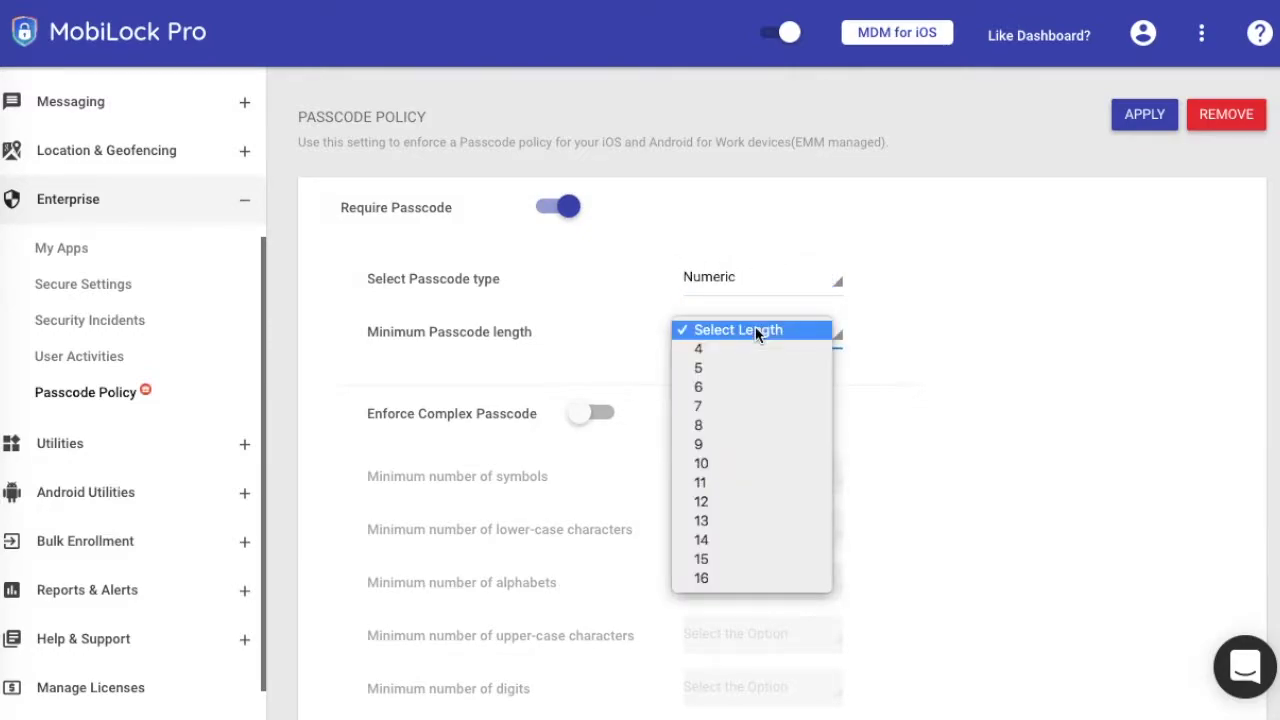
pyautogui.click(733, 389)
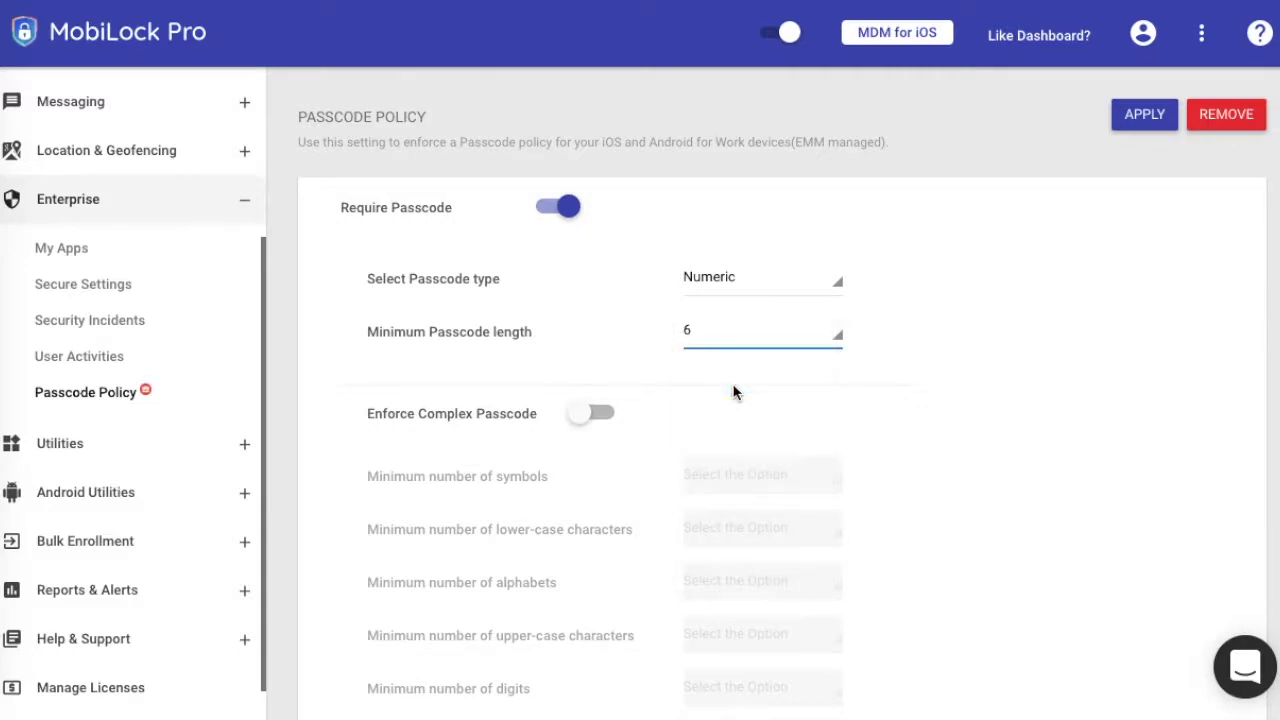
# - Turn on Enforce Complex Passcode
pyautogui.scroll(-2, 920, 383)
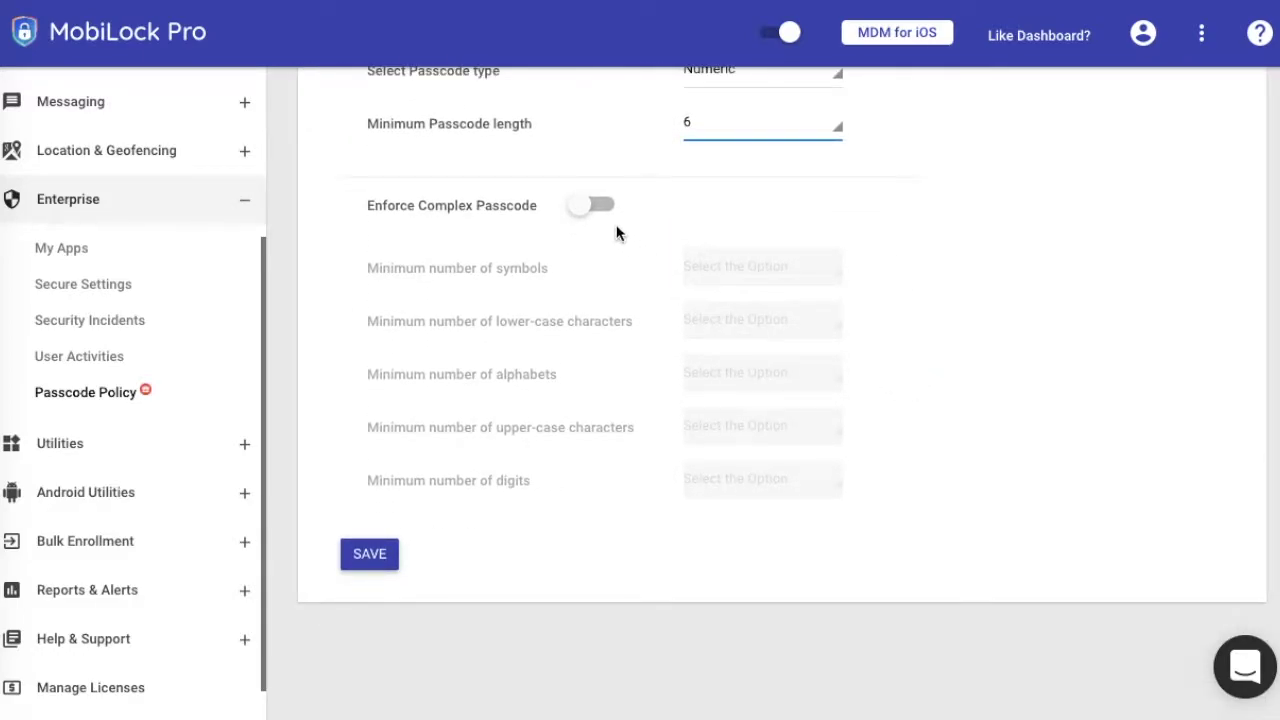
pyautogui.click(603, 211)
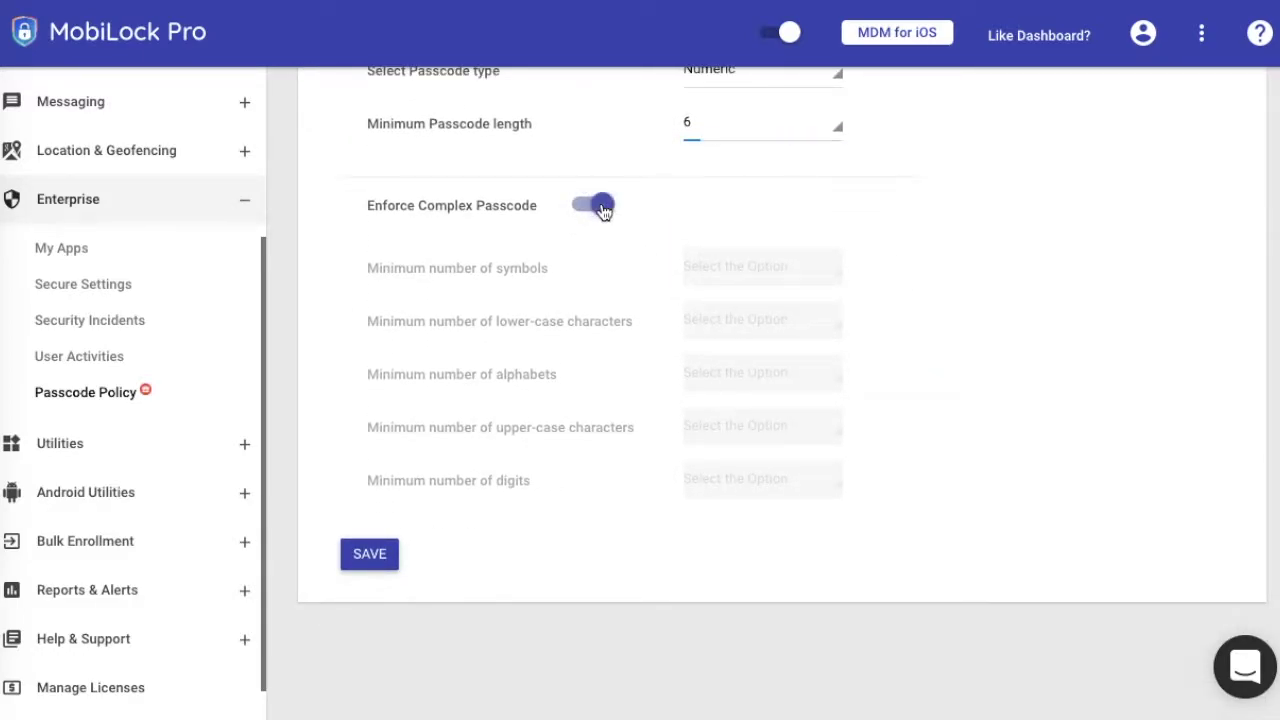
pyautogui.scroll(1, 706, 222)
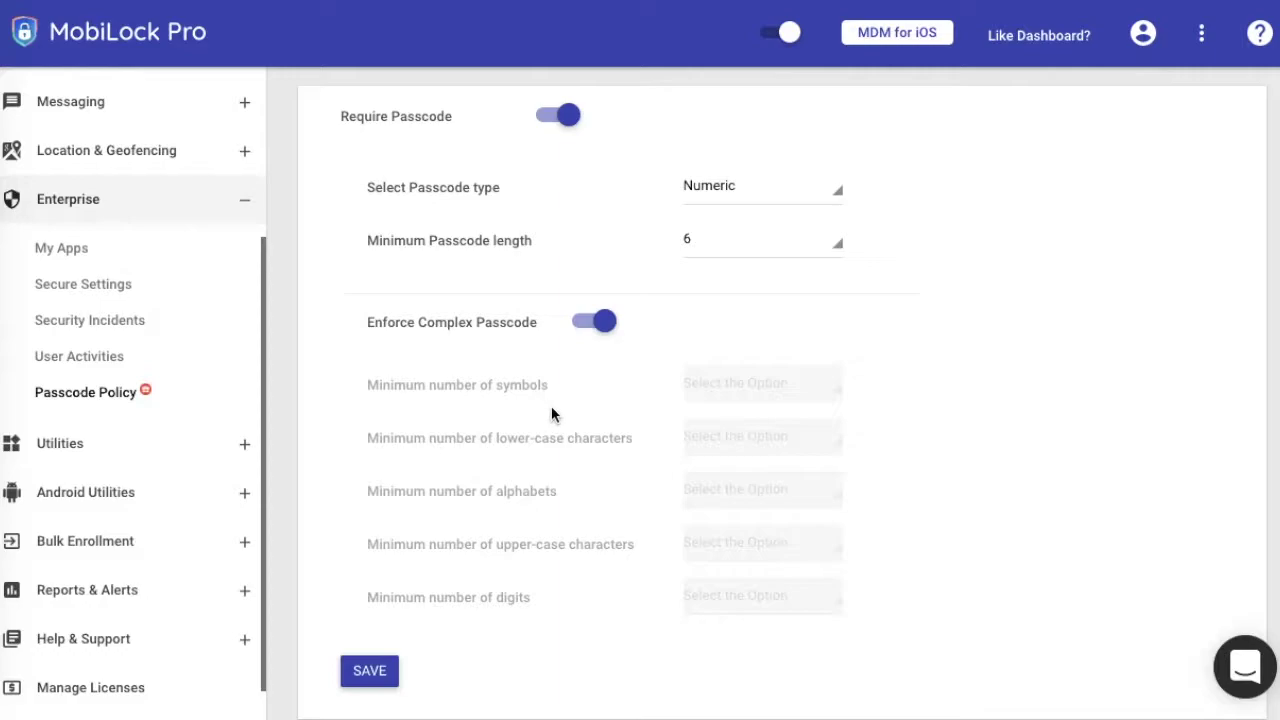
# - Try Alphanumeric, return the passcode type to Numeric, and save the policy
pyautogui.click(755, 194)
pyautogui.click(746, 204)
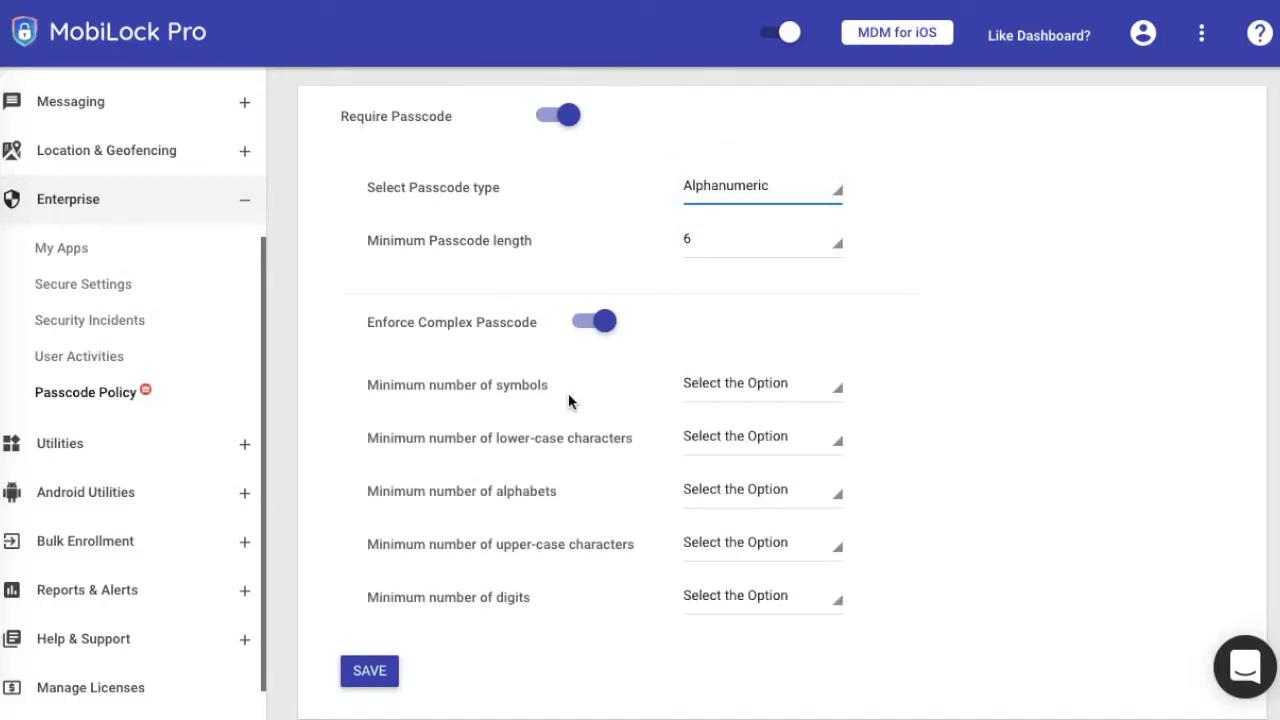
pyautogui.click(714, 390)
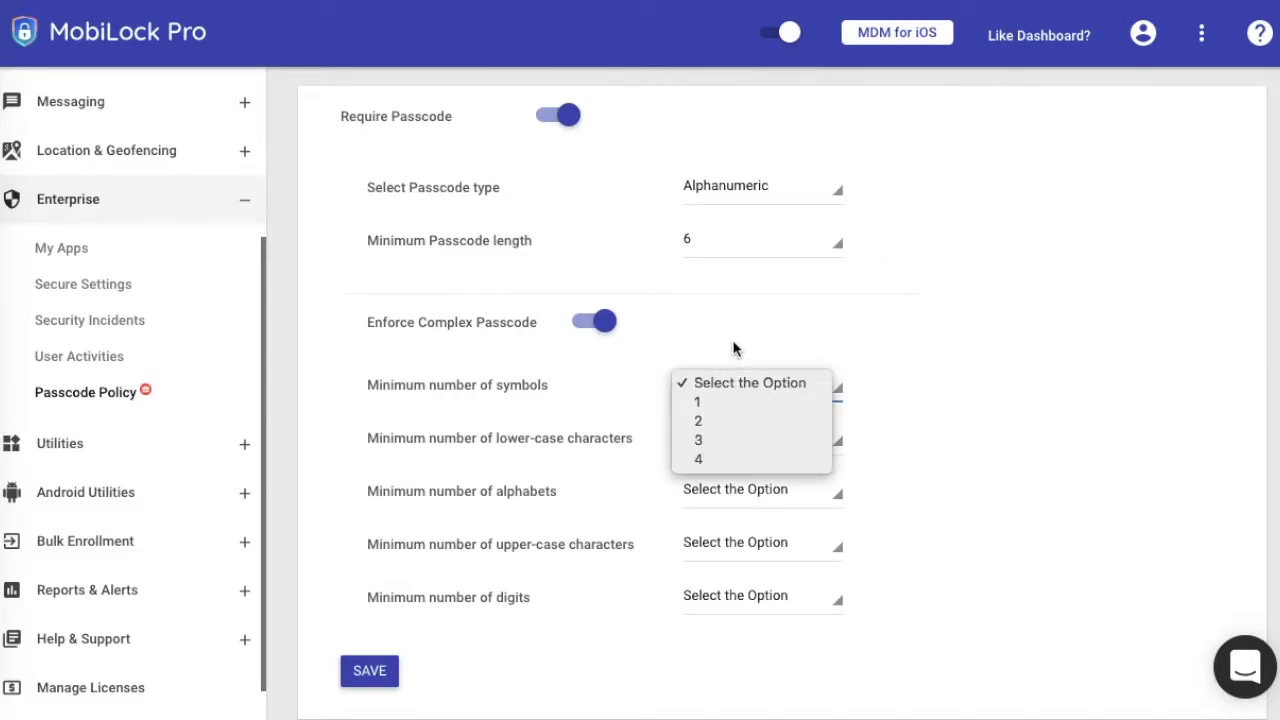
pyautogui.click(733, 348)
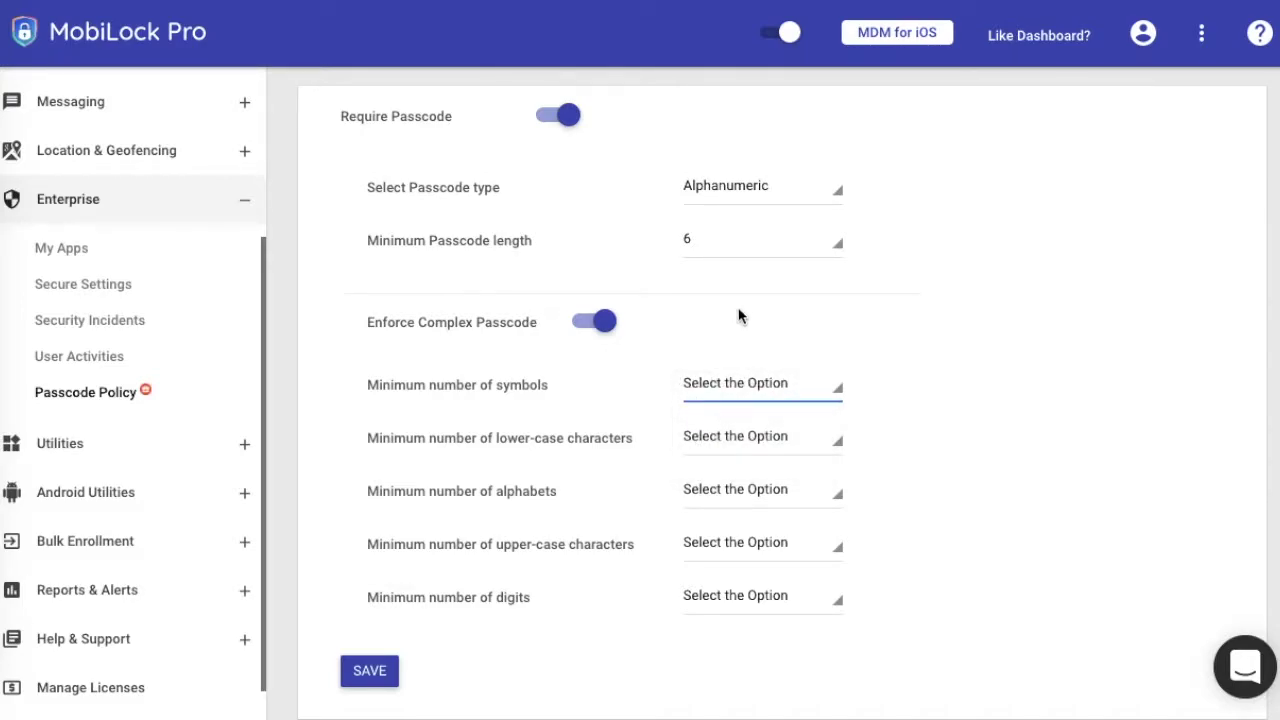
pyautogui.click(776, 185)
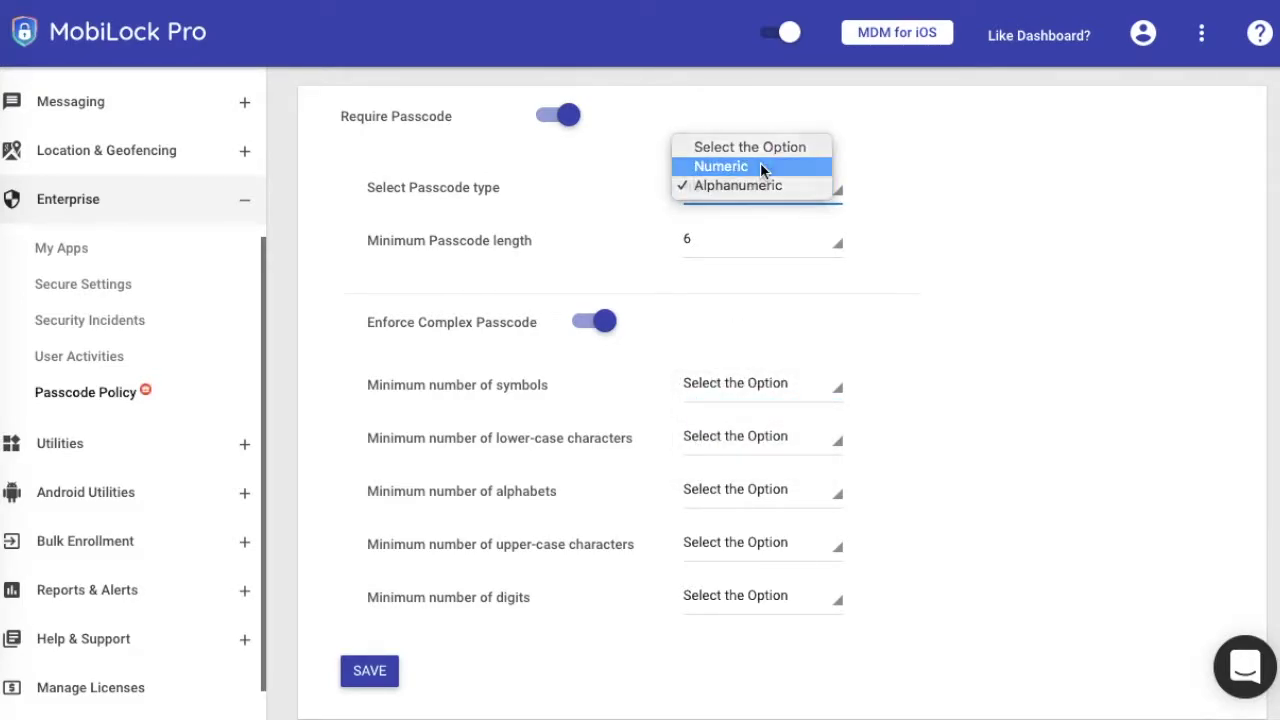
pyautogui.click(737, 166)
pyautogui.scroll(-2, 675, 352)
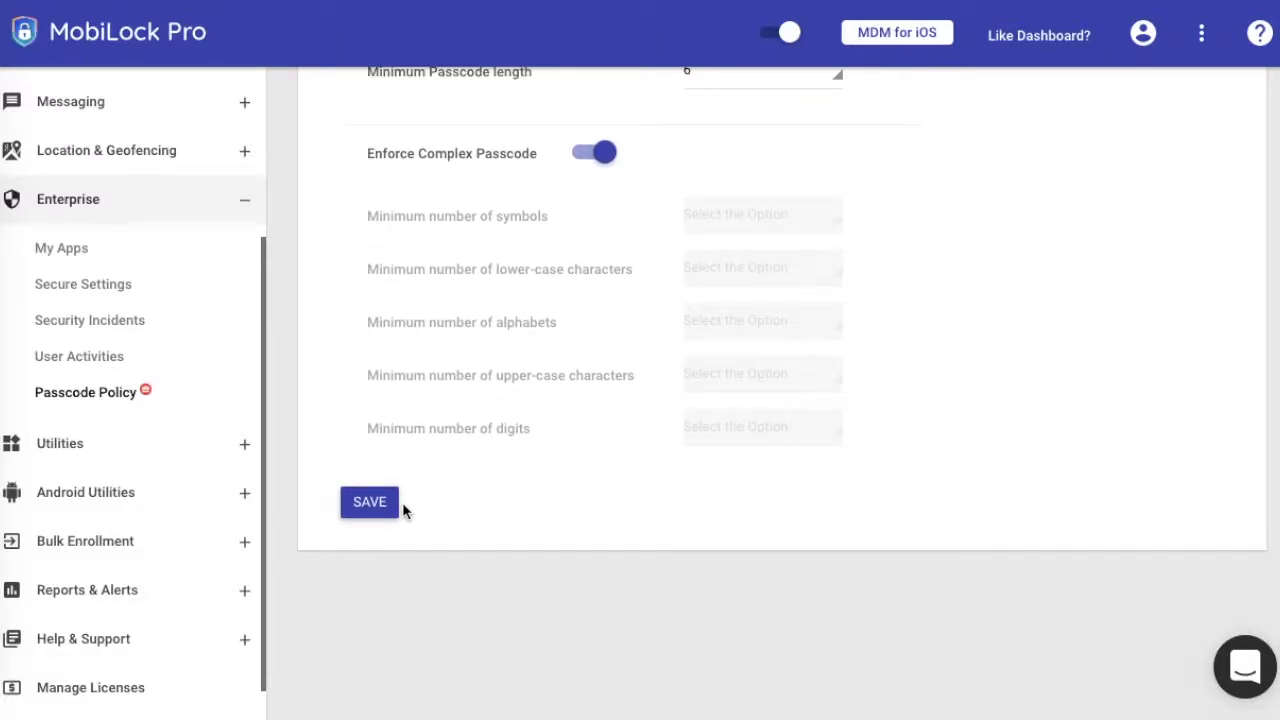
pyautogui.click(370, 502)
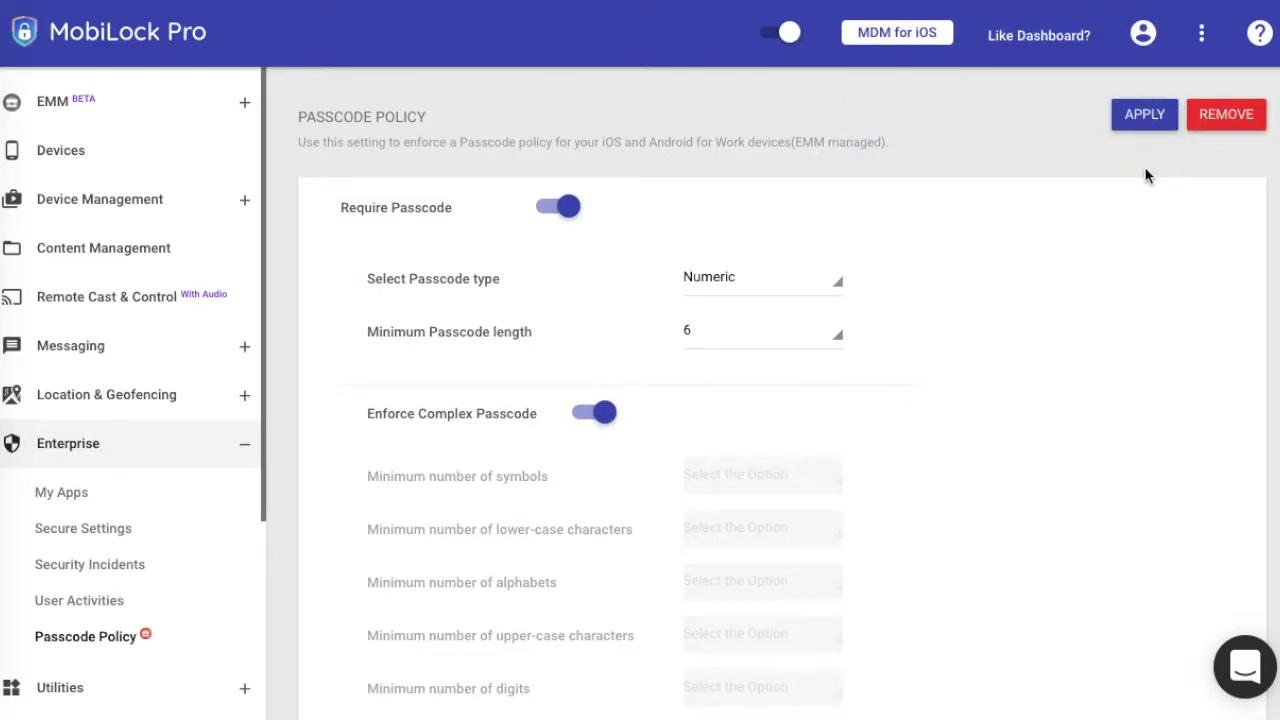
# - Apply the passcode policy to all device profiles, including iOSProfile
pyautogui.click(1144, 129)
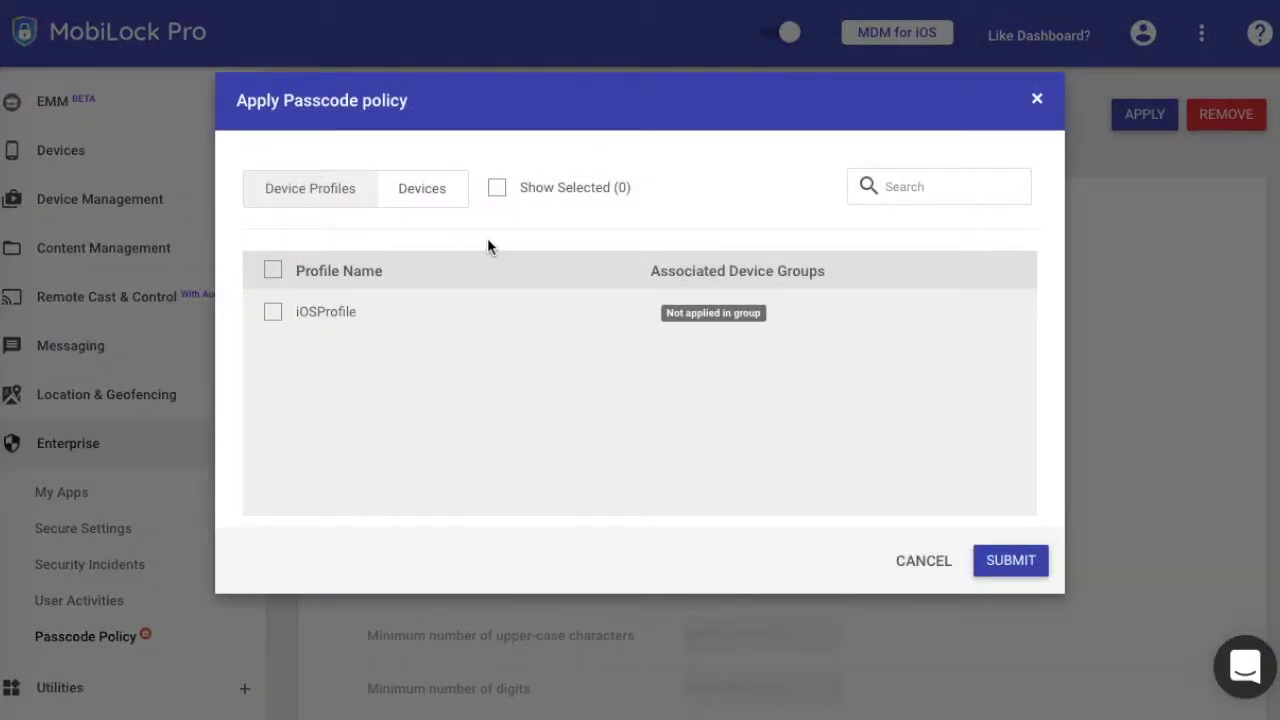
pyautogui.click(441, 204)
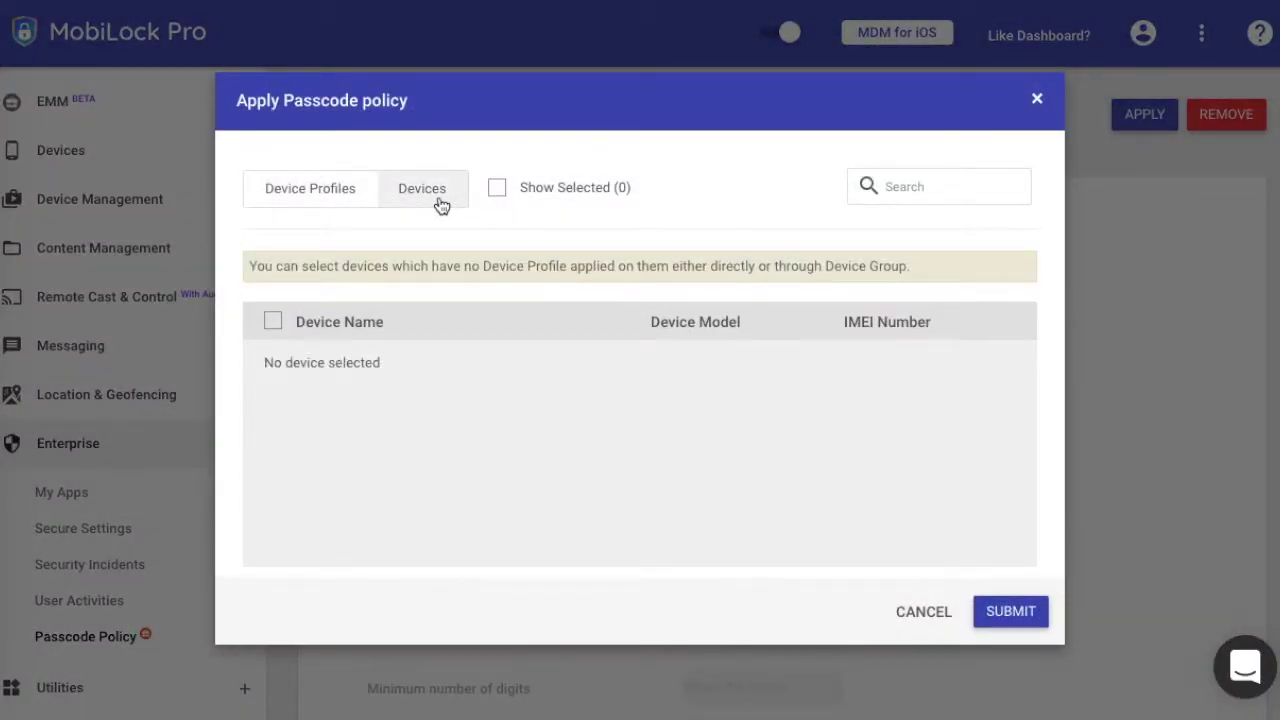
pyautogui.click(344, 211)
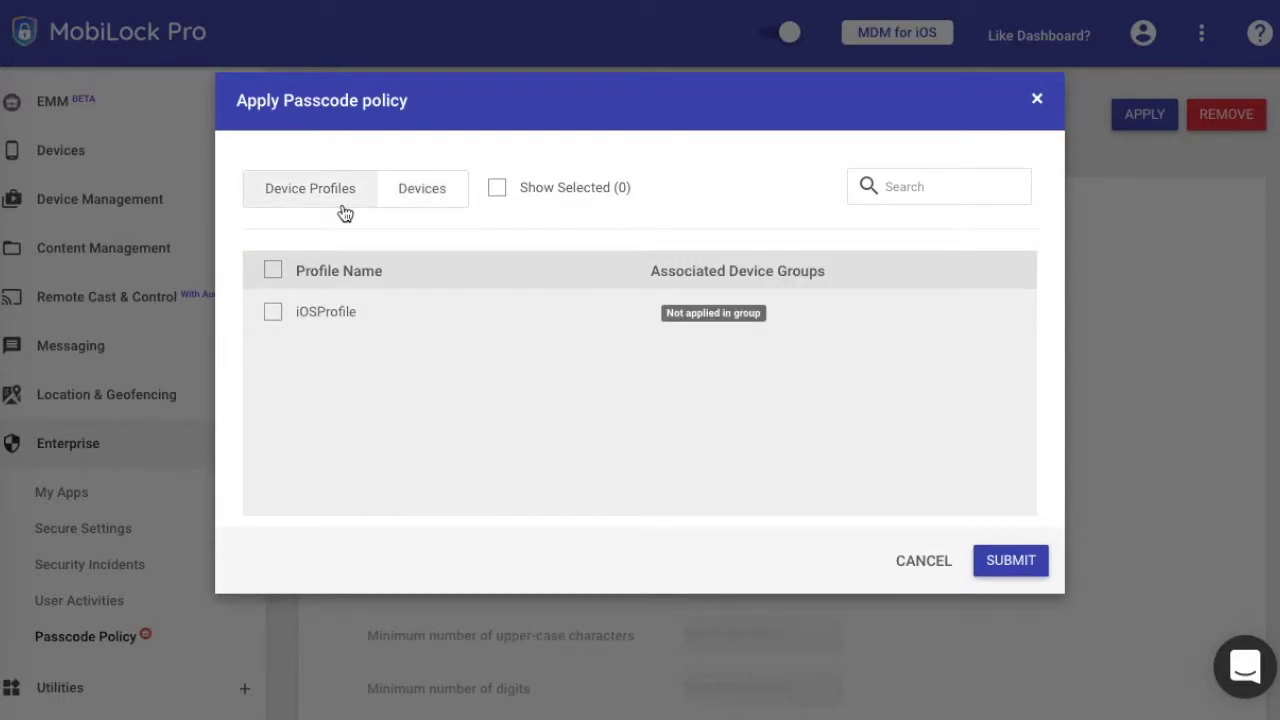
pyautogui.click(273, 270)
pyautogui.click(1011, 566)
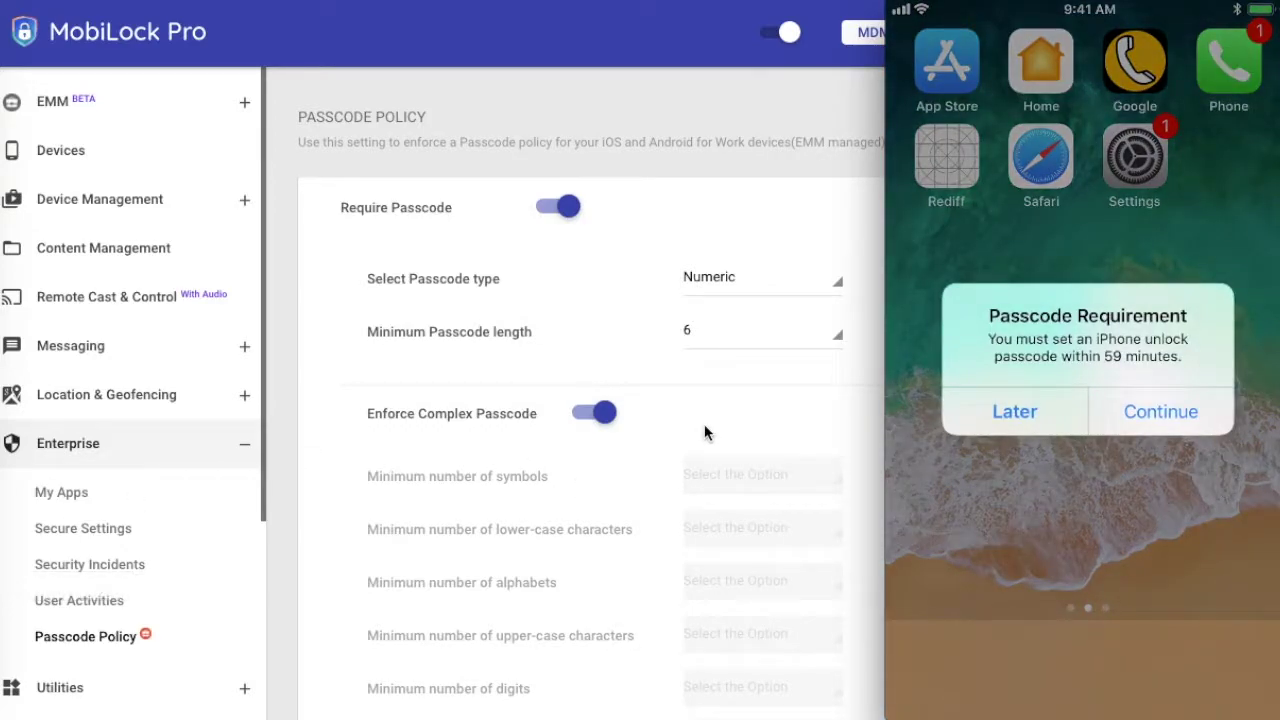
pyautogui.moveTo(994, 443)
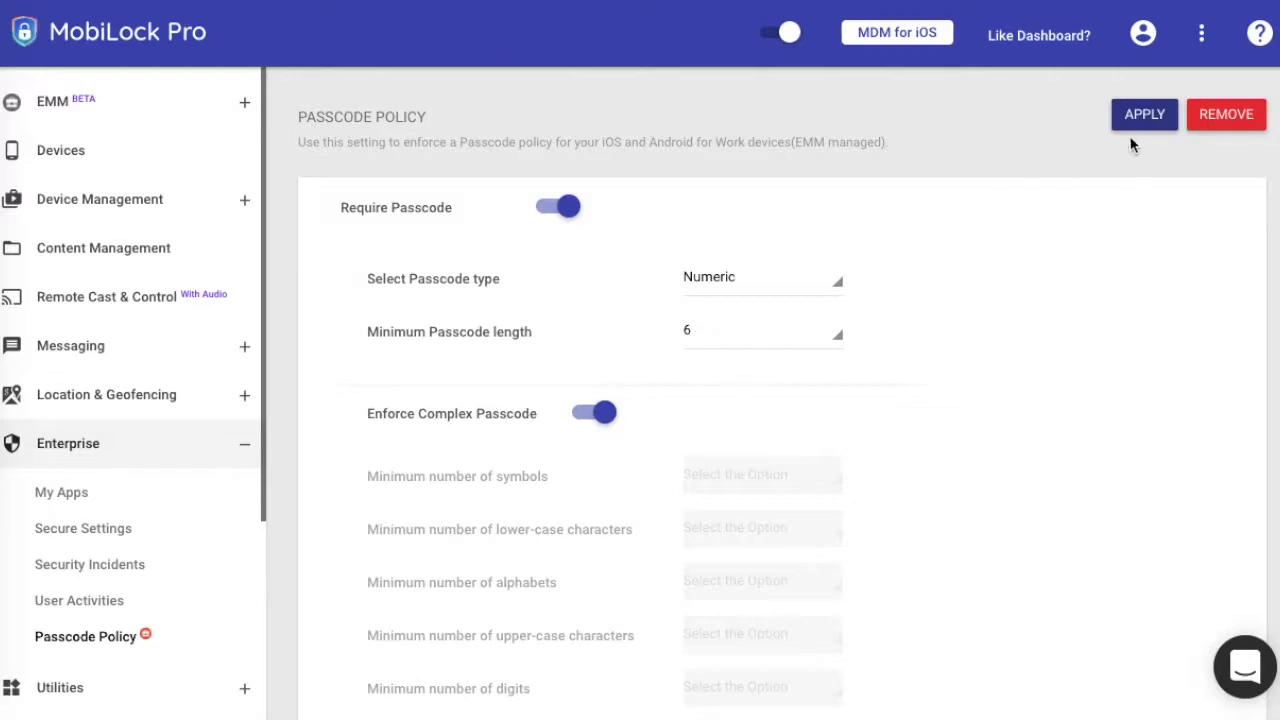
# - Save the policy as Numeric with minimum length 8, then show the QuickTime iPhone mirror
pyautogui.scroll(-1, 971, 313)
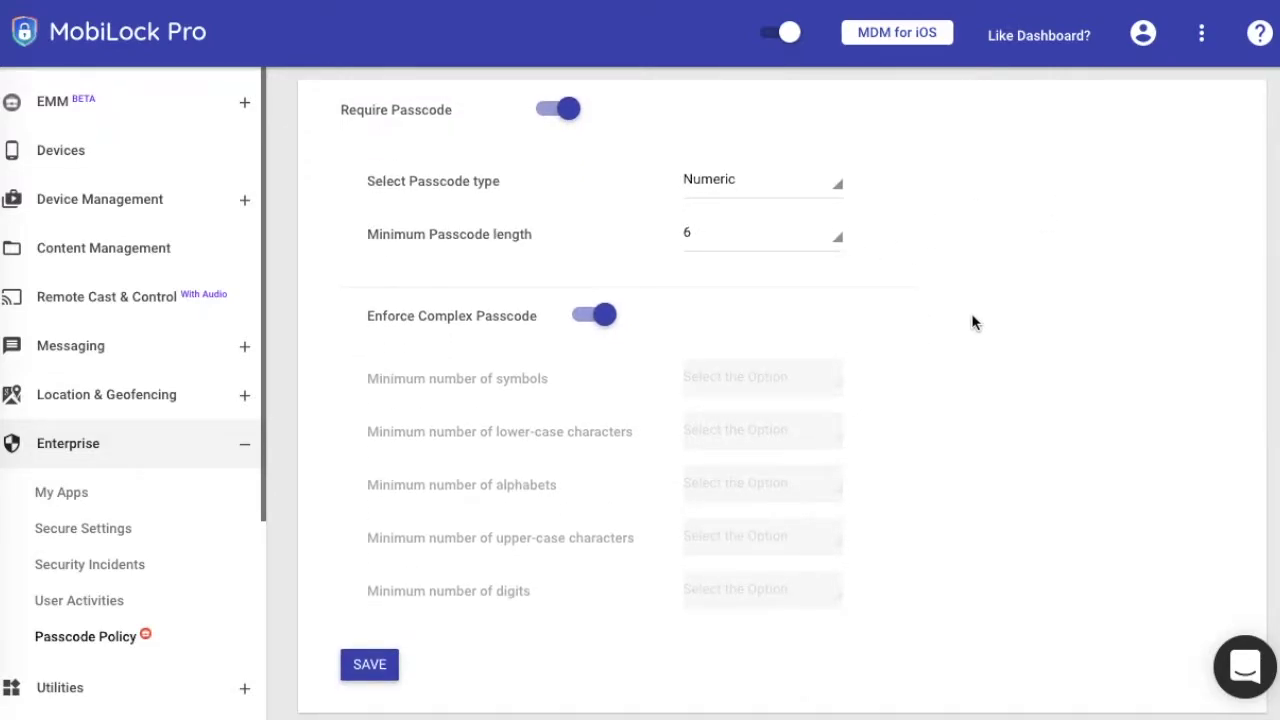
pyautogui.click(793, 187)
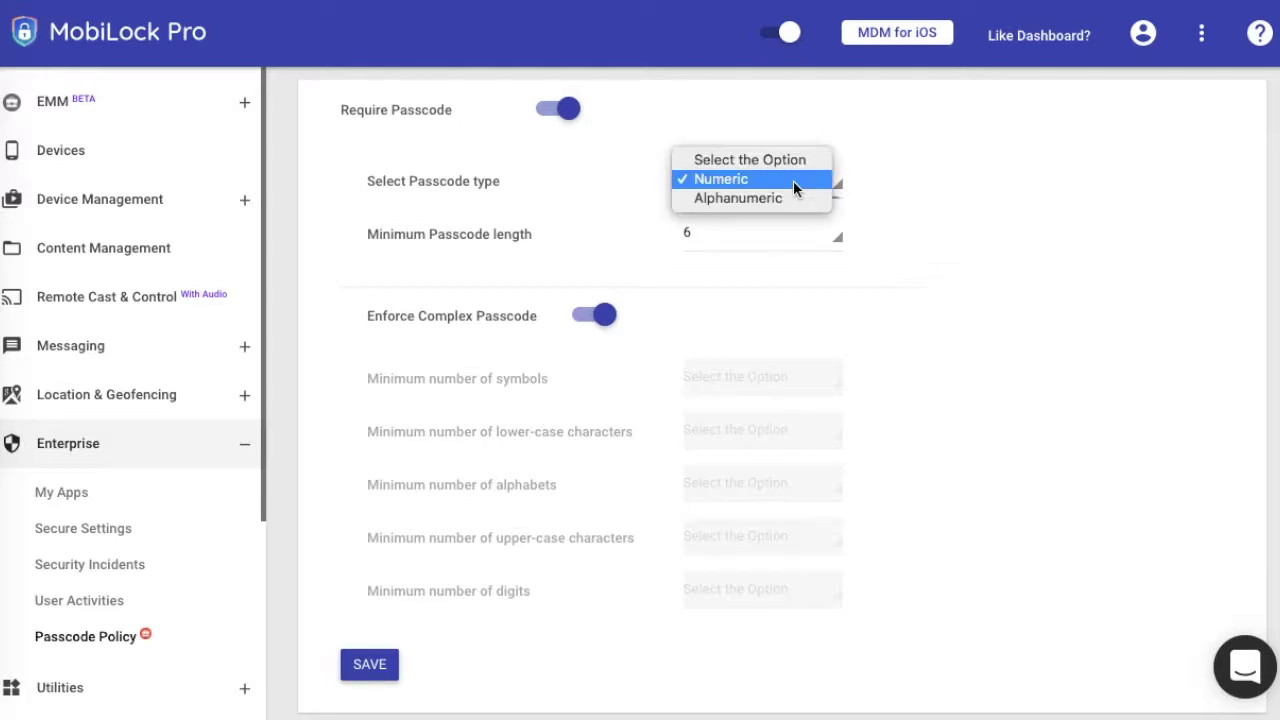
pyautogui.click(778, 196)
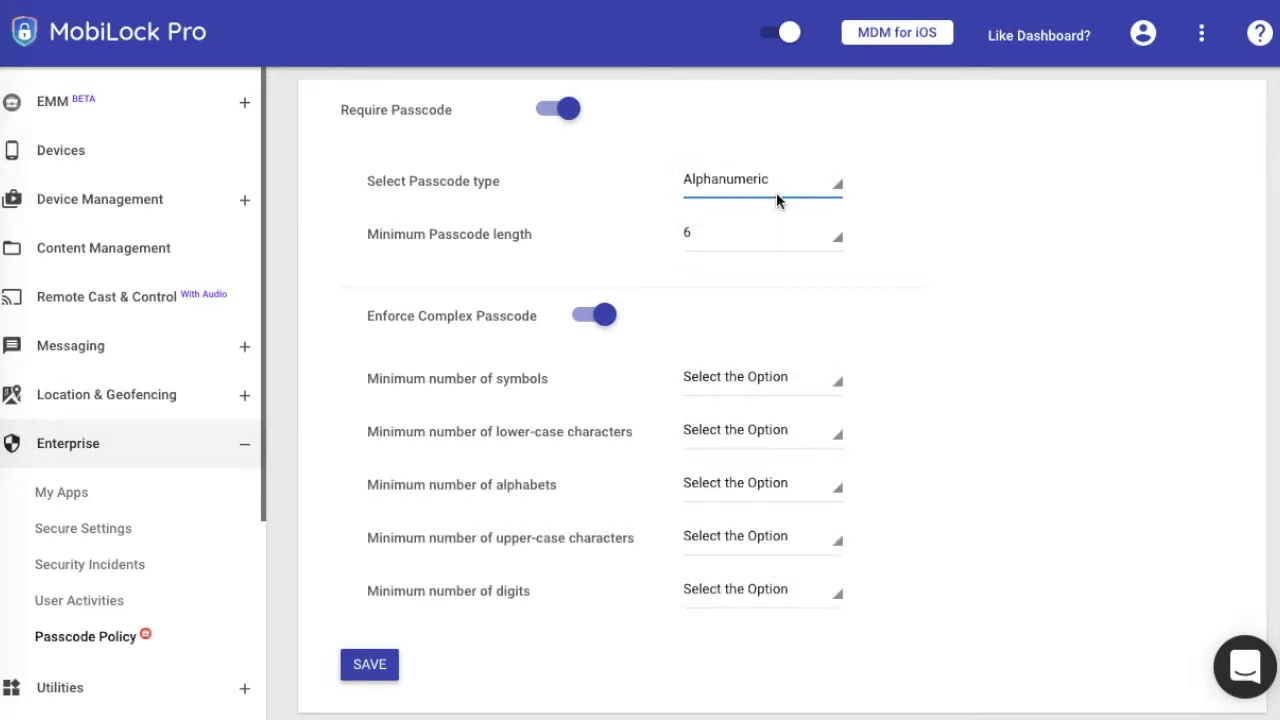
pyautogui.click(777, 189)
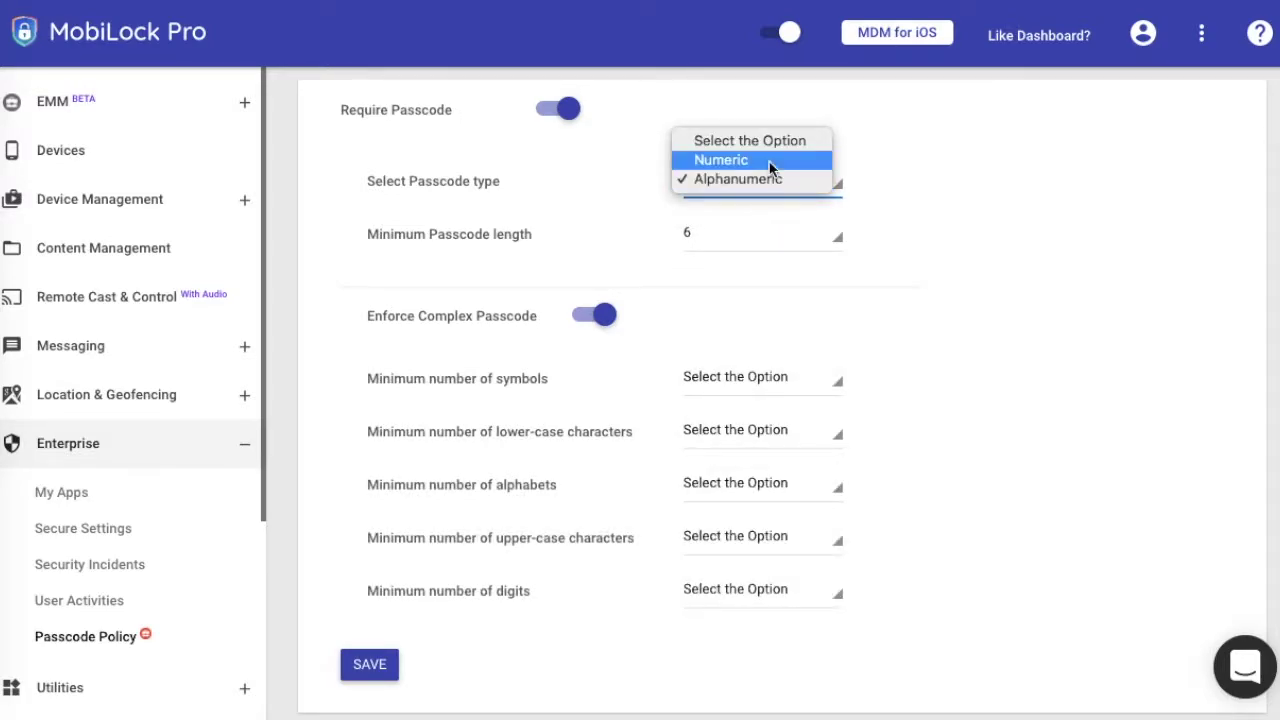
pyautogui.click(725, 158)
pyautogui.click(738, 241)
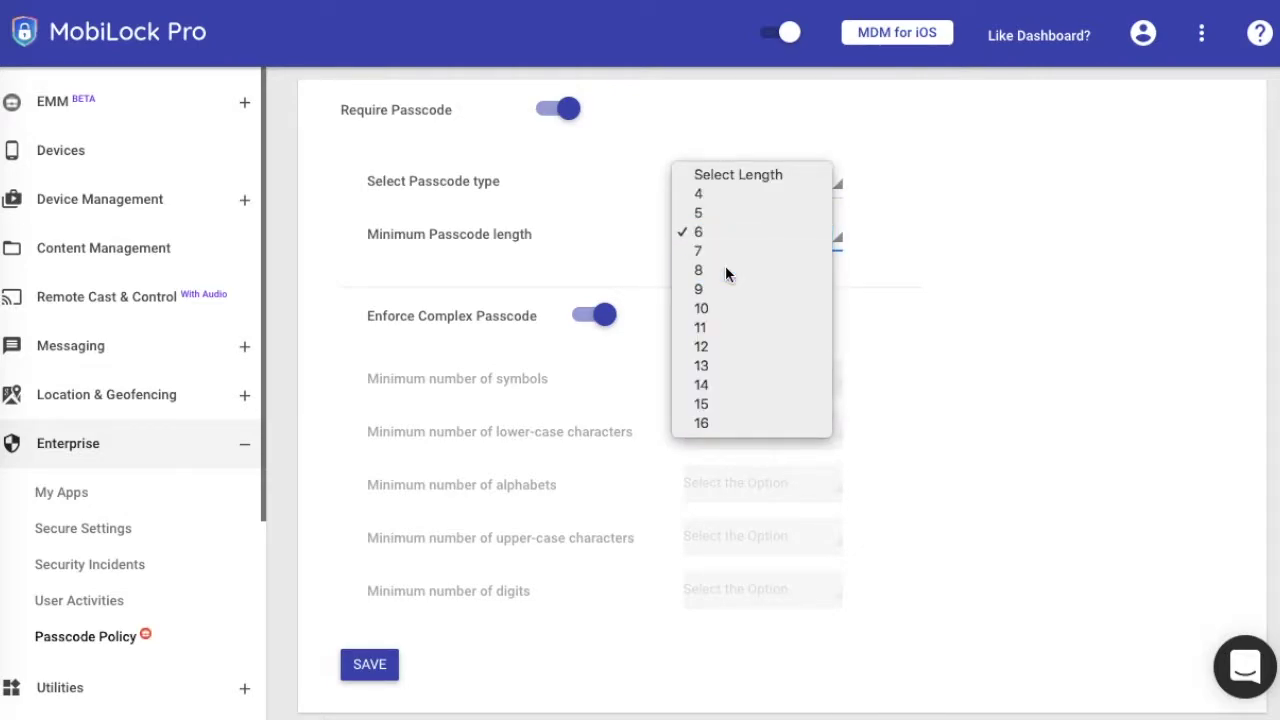
pyautogui.click(725, 266)
pyautogui.scroll(-3, 601, 494)
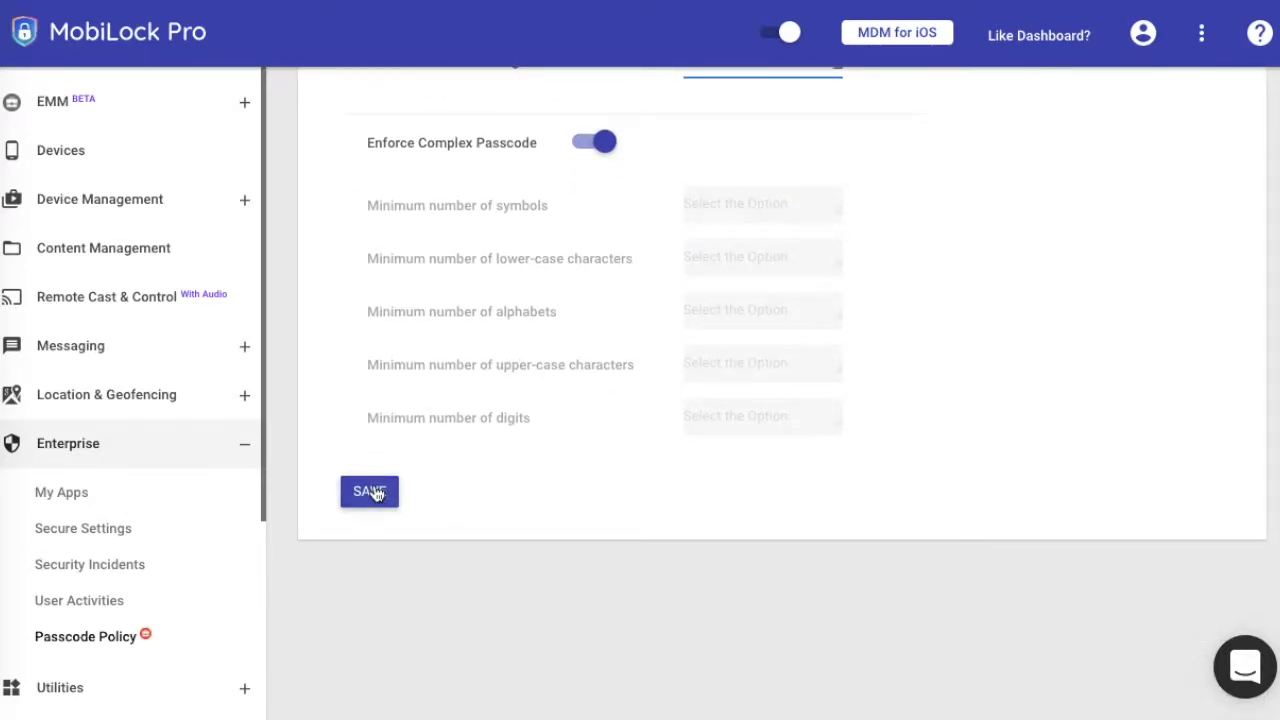
pyautogui.click(372, 491)
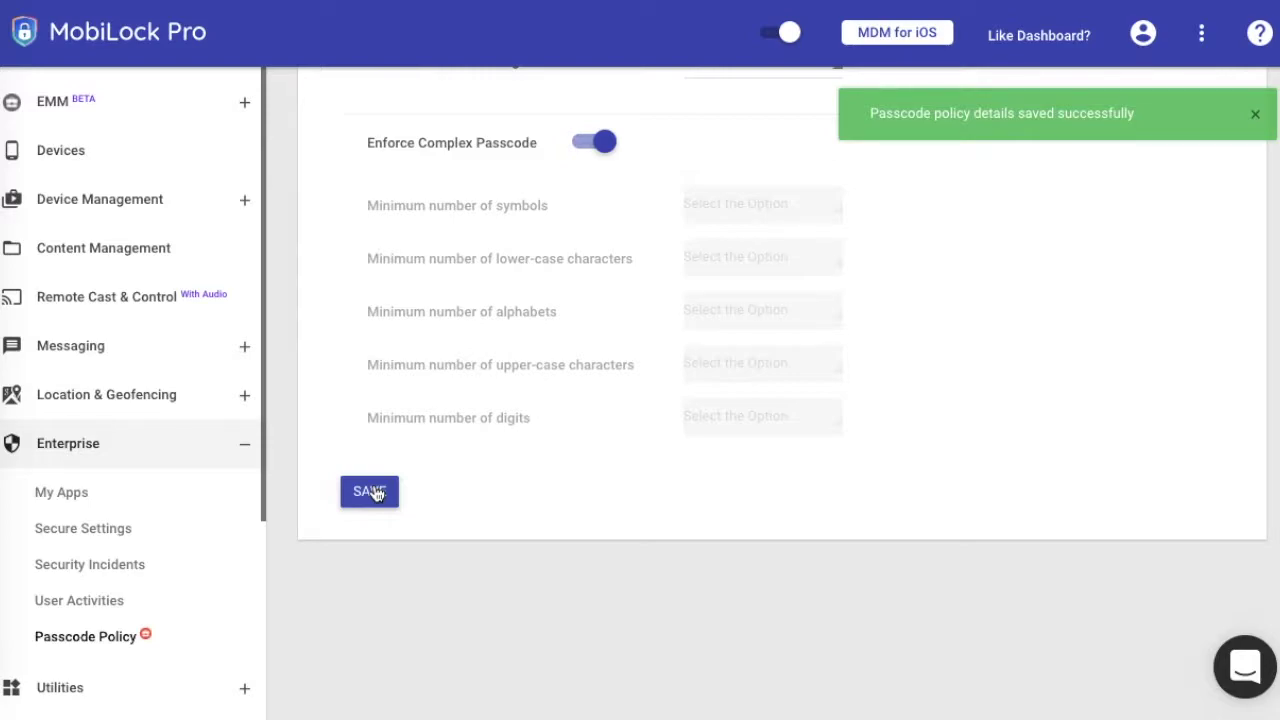
pyautogui.click(8, 583)
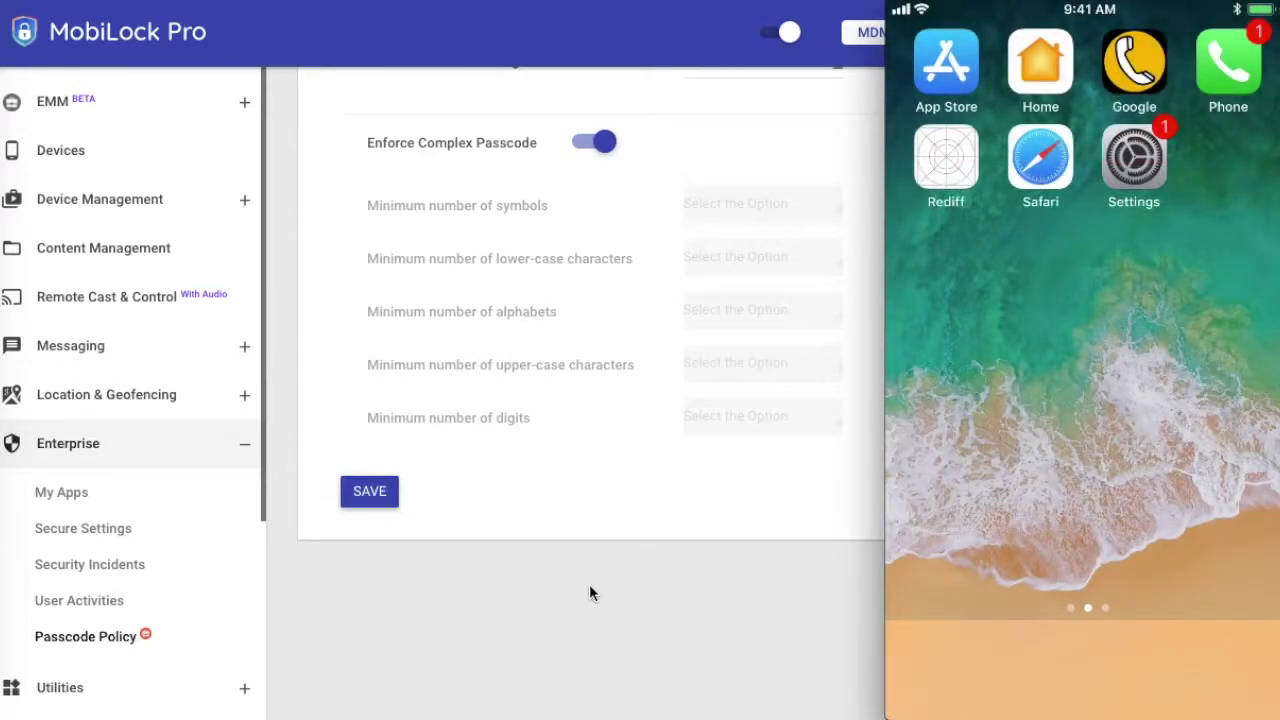
# - Scroll the Passcode Policy page back to the top, showing Numeric and length 8
pyautogui.scroll(3, 589, 590)
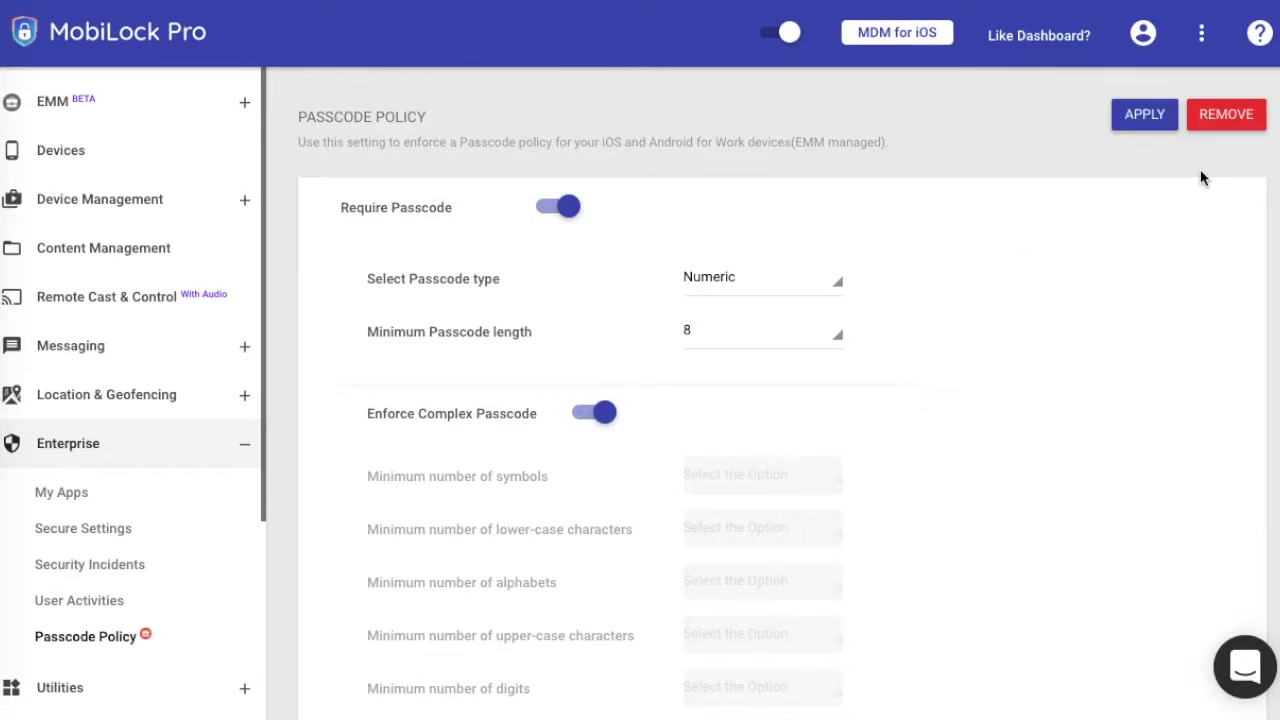
# - Remove the passcode policy from the iOSProfile device profile
pyautogui.click(1228, 117)
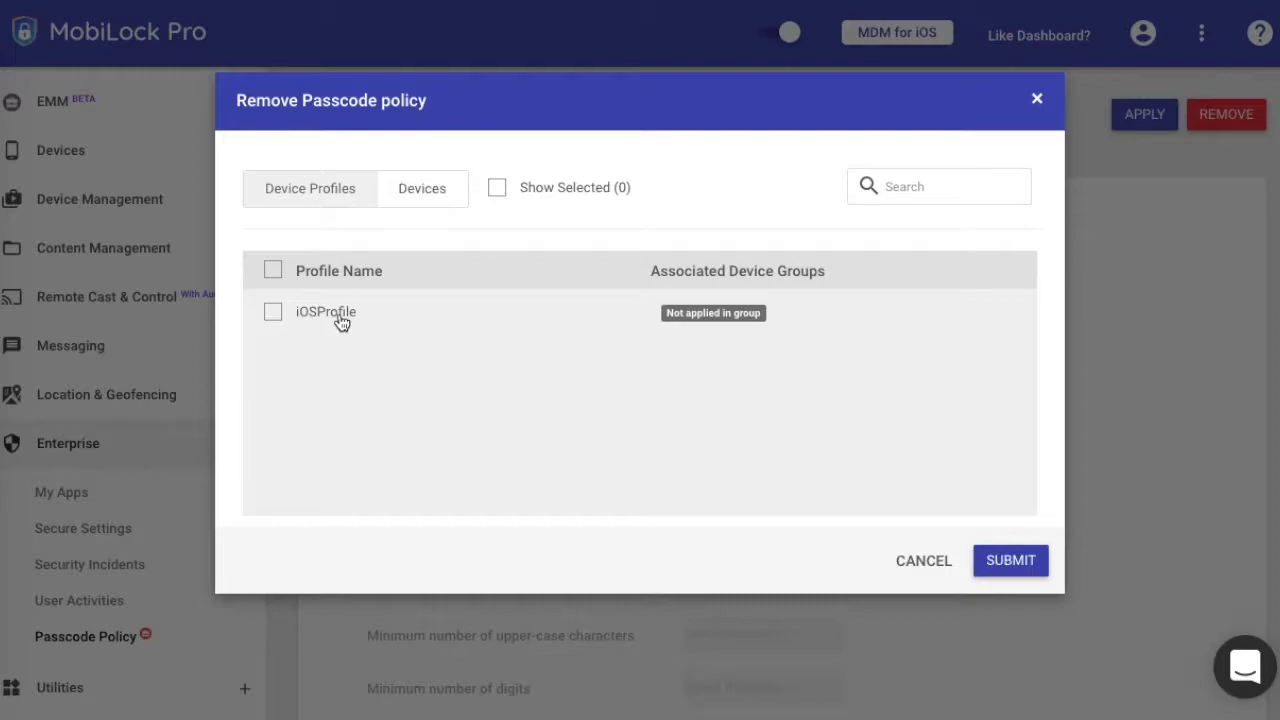
pyautogui.click(340, 318)
pyautogui.click(1010, 561)
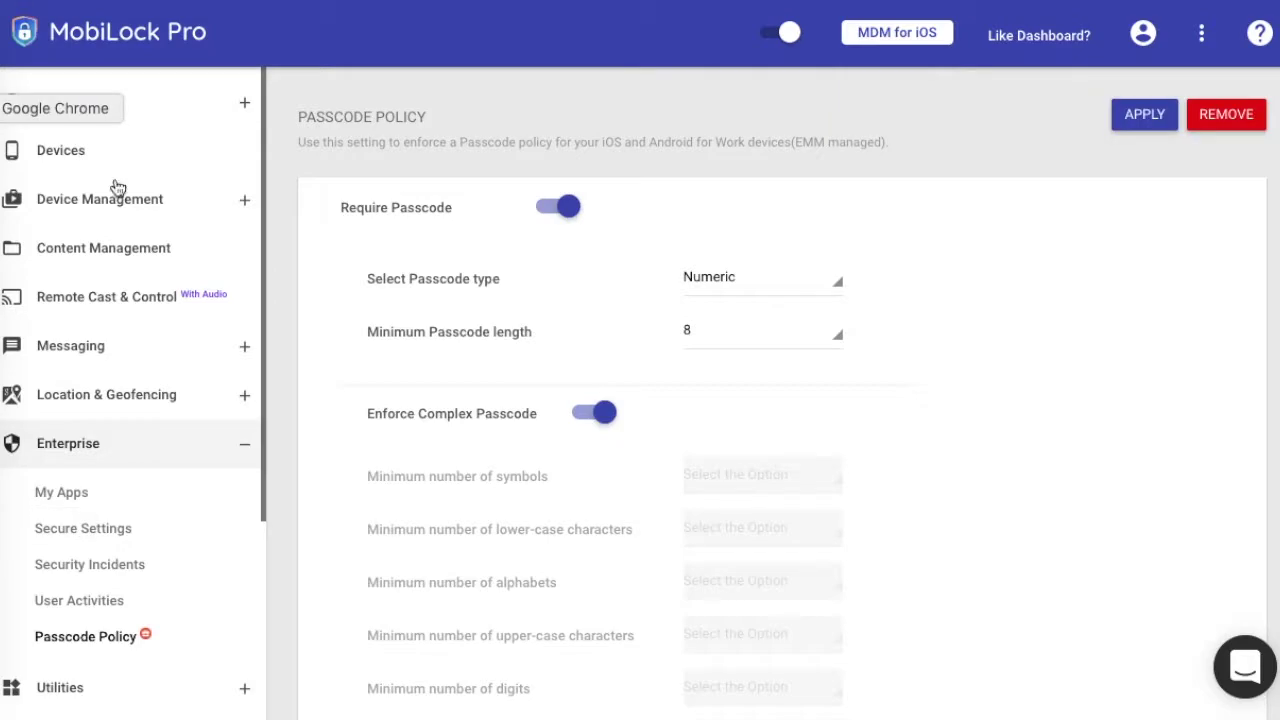
# - Show the QuickTime iPhone mirror again beside the Passcode Policy page
pyautogui.click(2, 586)
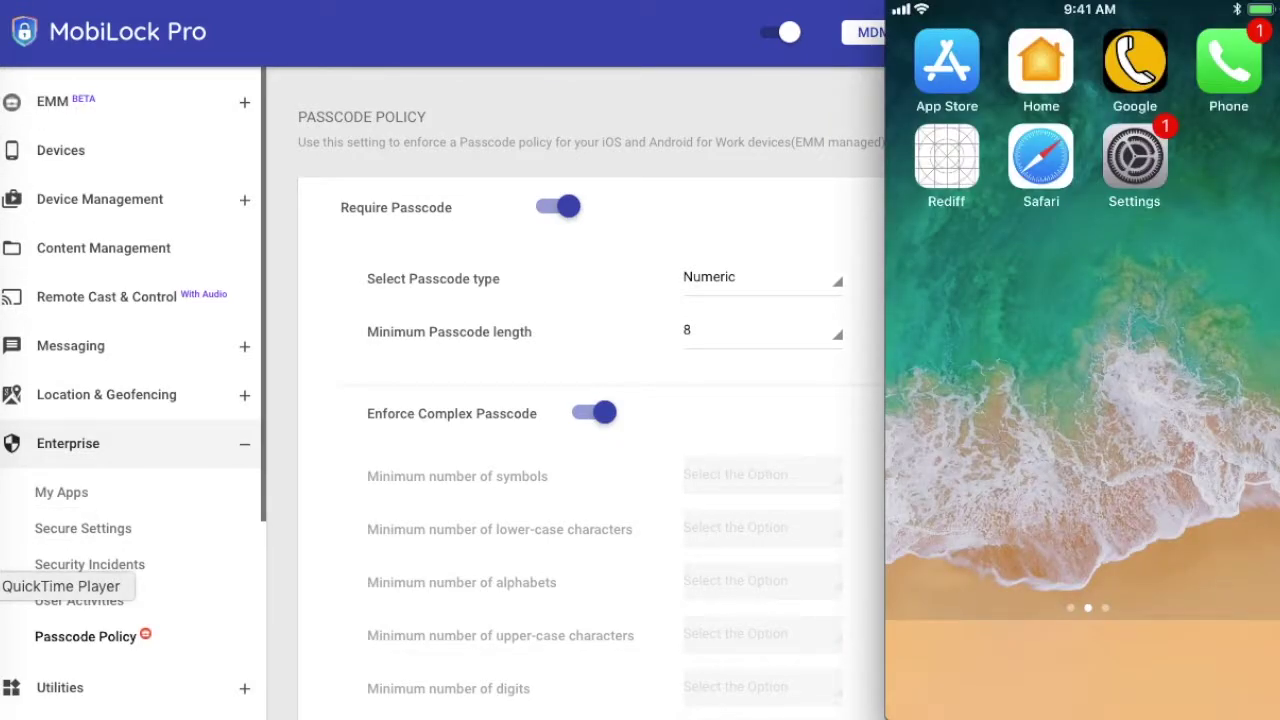